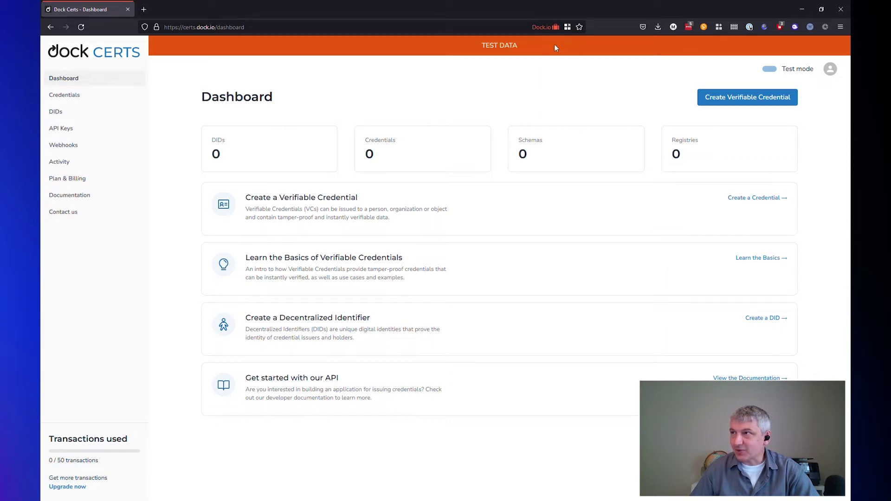
Step: Turn on test mode in the Dock Certs dashboard
left_click(772, 71)
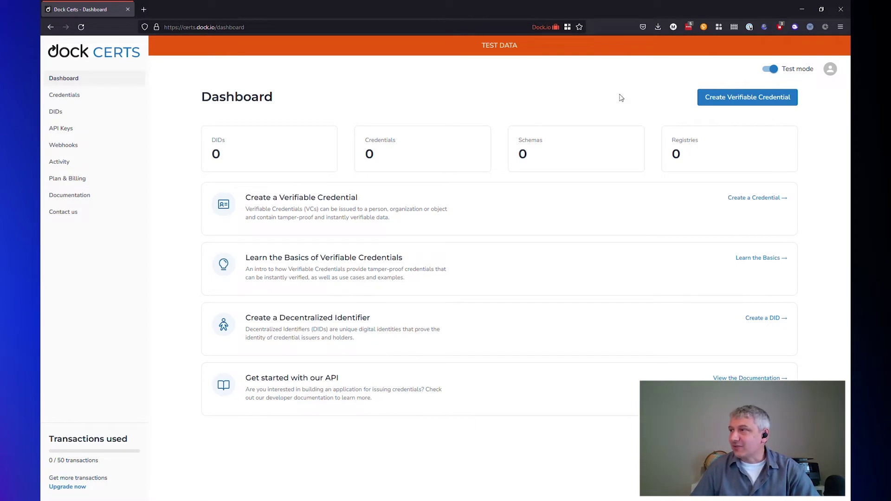
Step: Create an issuer DID named 'University of Dock' with key type ed25519 and no description
left_click(726, 101)
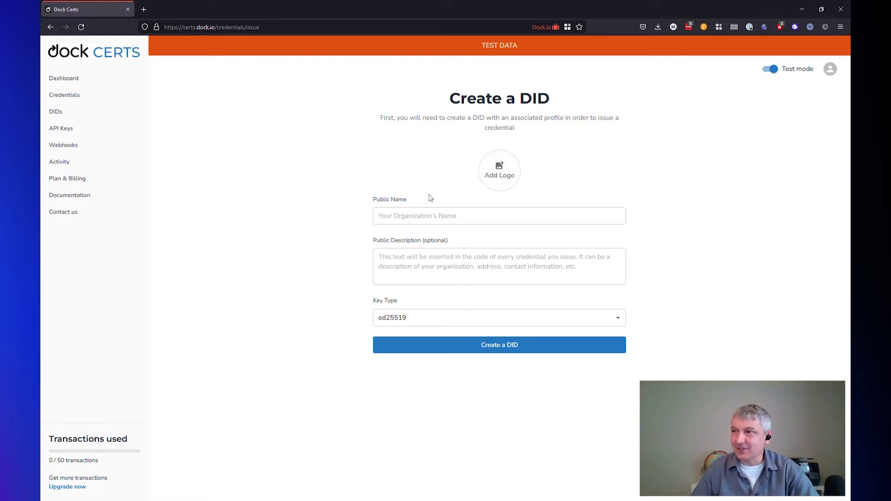
left_click(435, 219)
type("University of Dock")
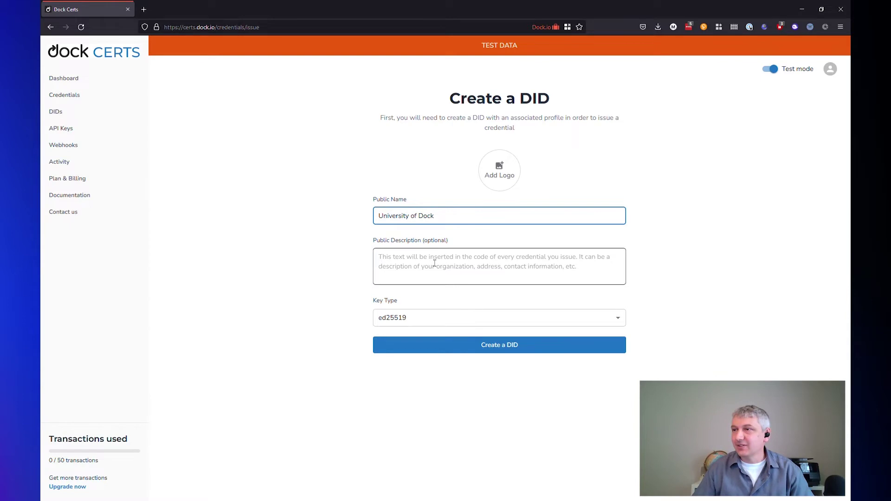
left_click(434, 263)
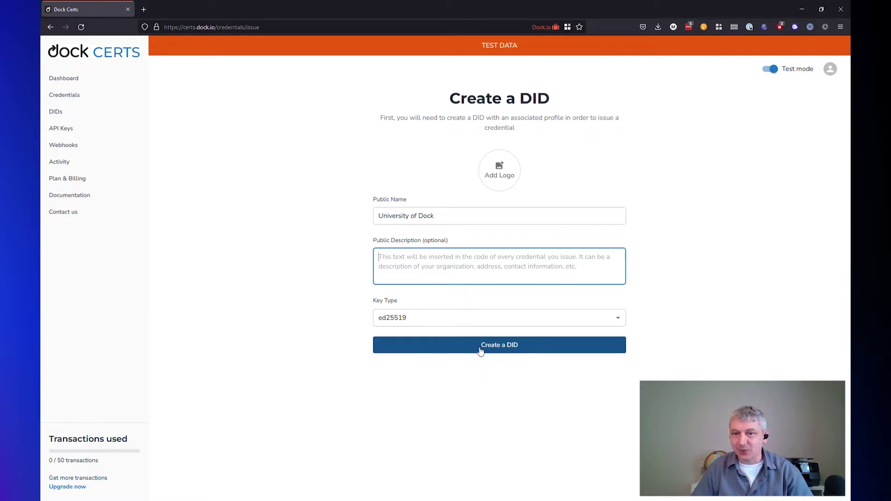
left_click(481, 349)
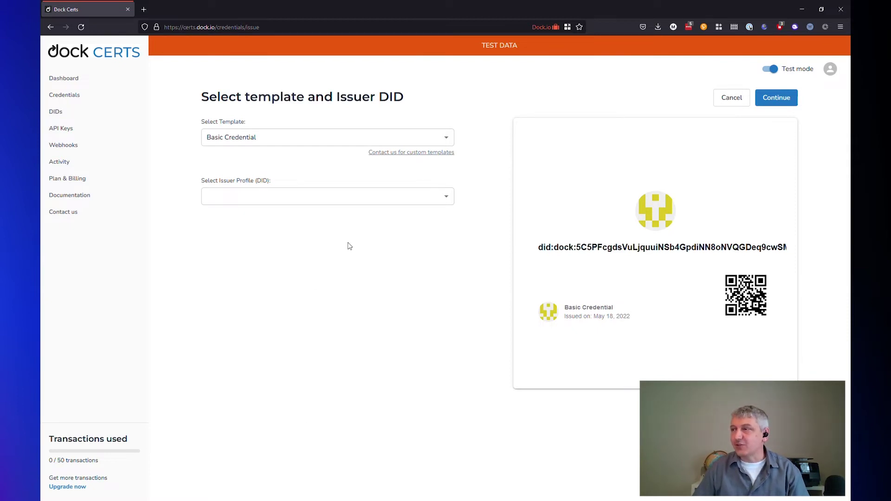
Step: Use the University Degree Credential template with University of Dock as the issuer profile
left_click(366, 143)
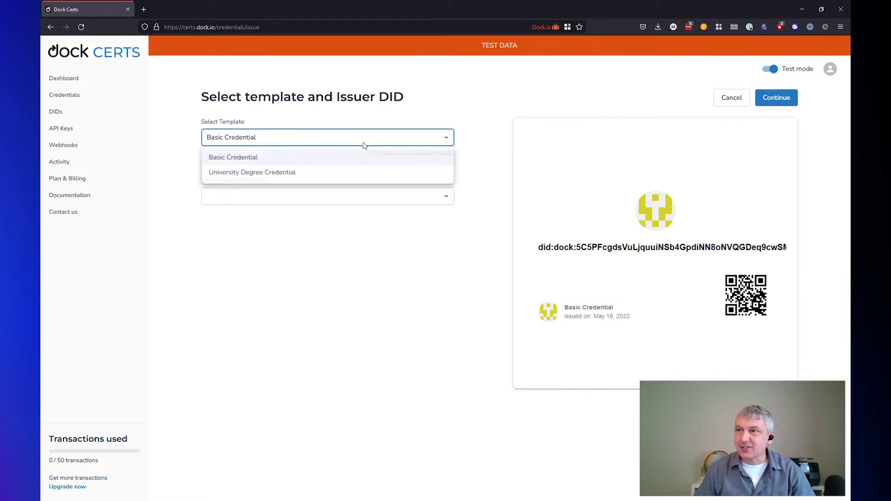
left_click(298, 173)
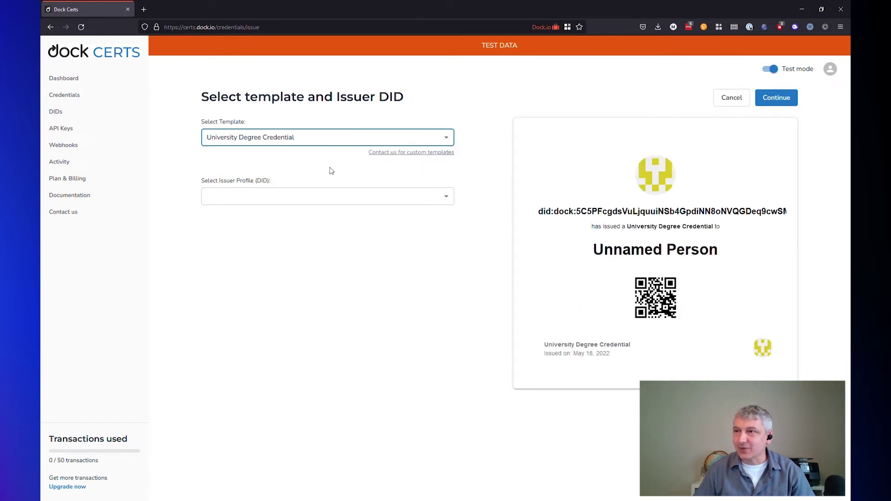
left_click(408, 204)
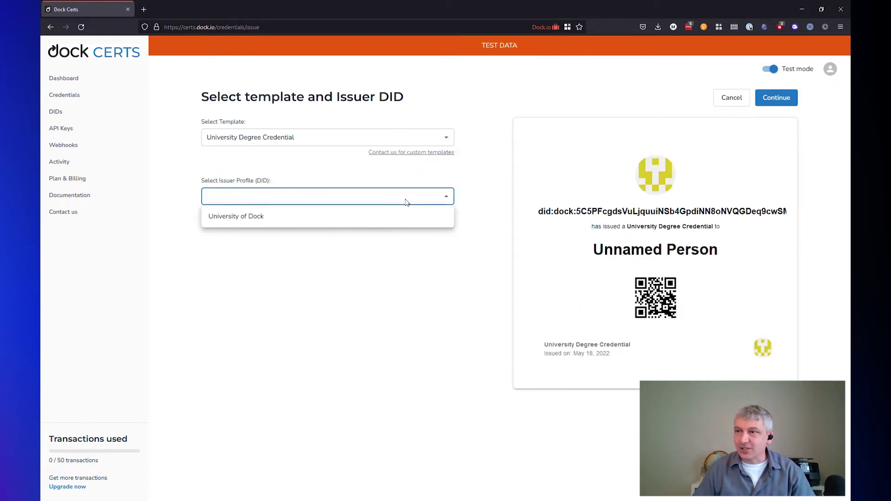
left_click(254, 222)
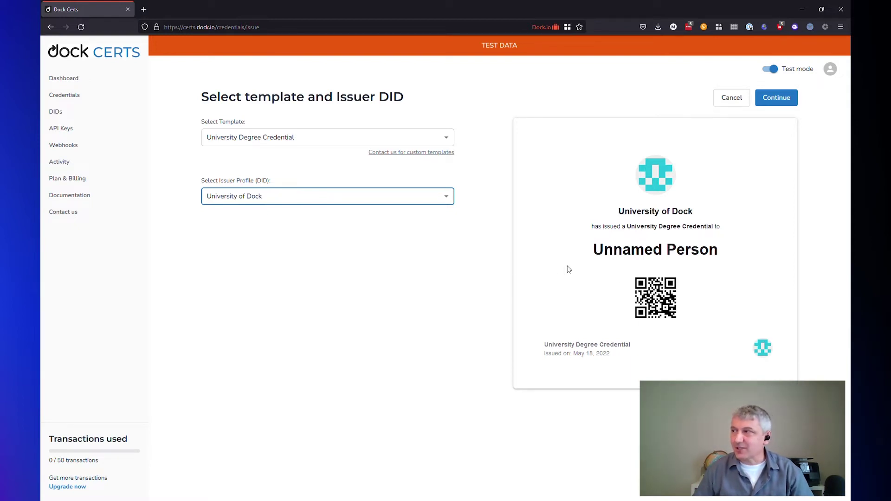
left_click(787, 106)
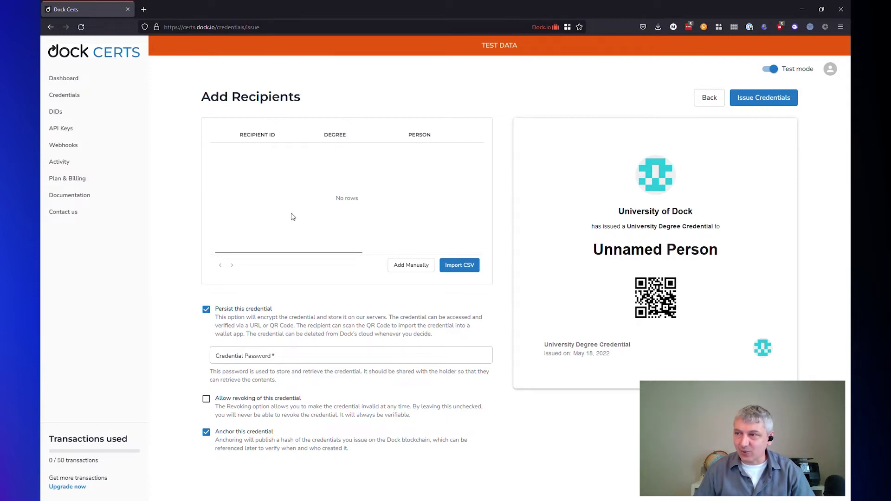
Step: Add a recipient manually with its recipient ID and degree name 'Bachelors of Verifiable Credentials'
left_click(402, 265)
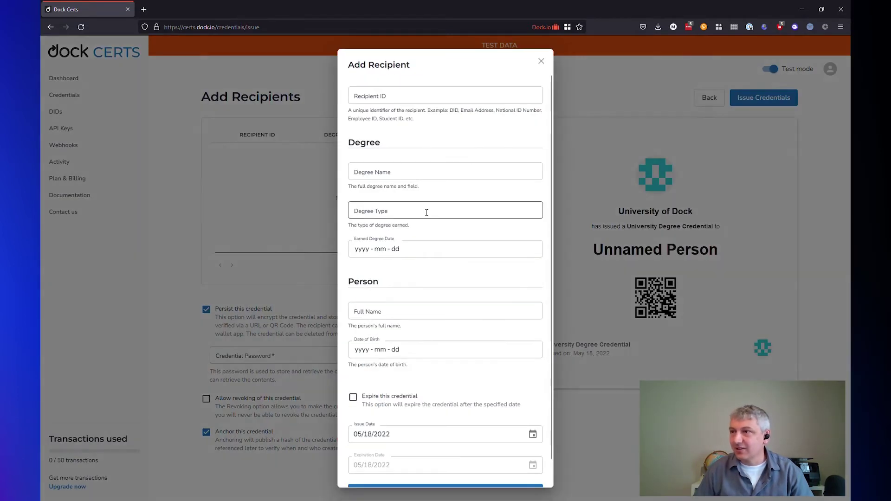
left_click(394, 99)
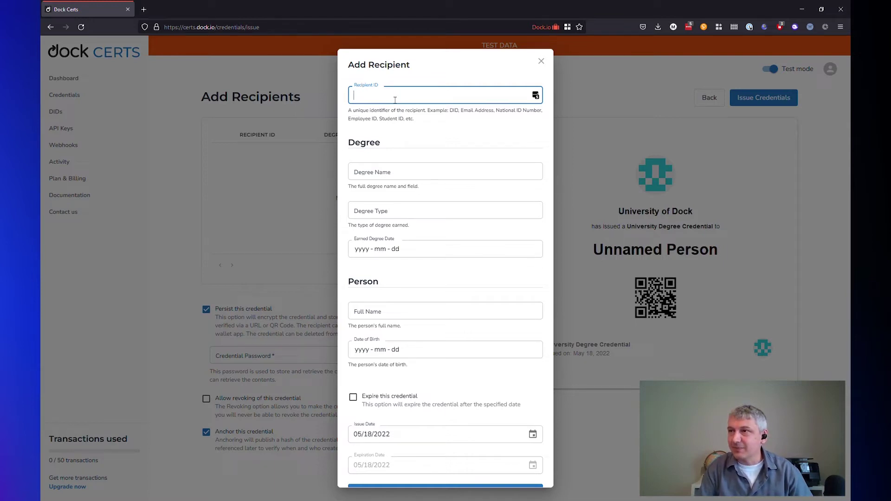
type("Student")
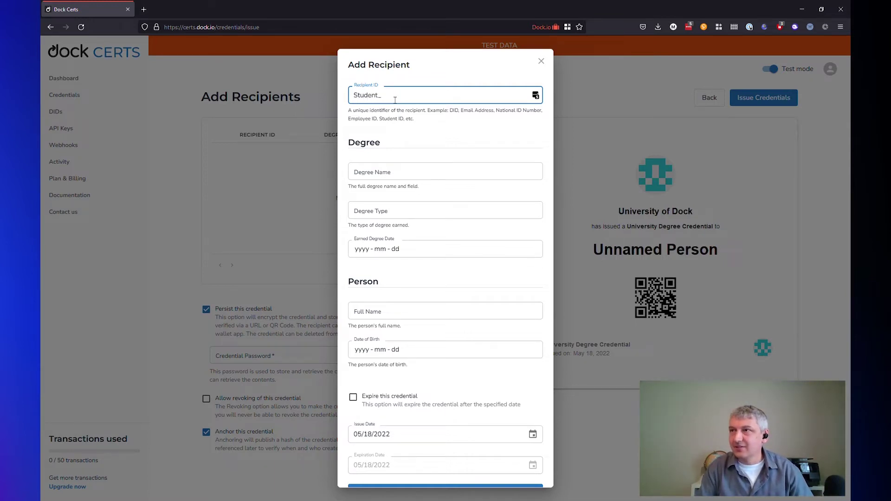
type("_1")
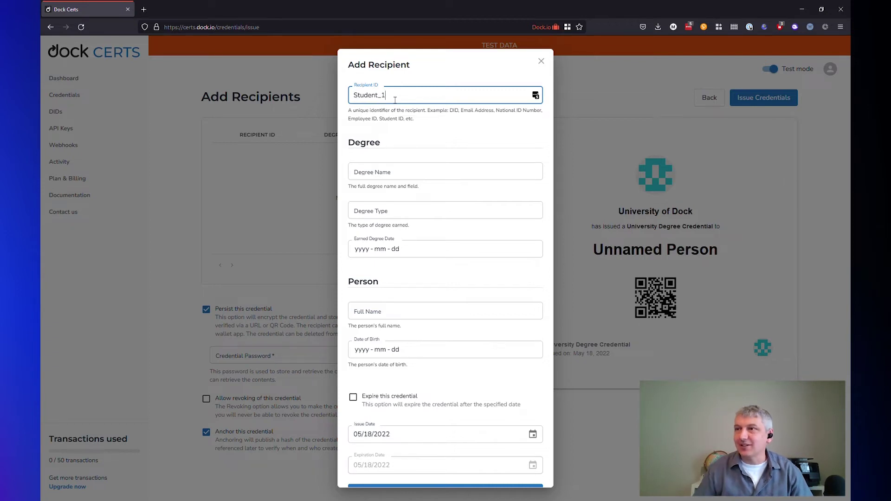
left_click(398, 170)
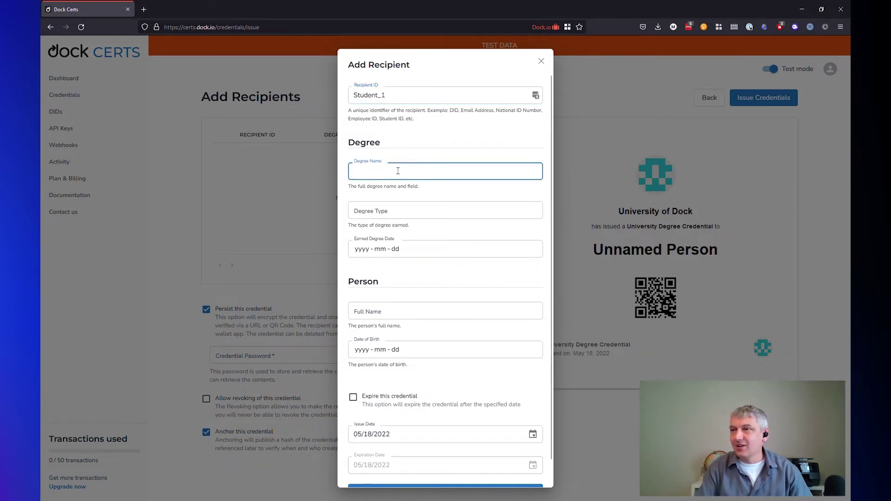
type("Bache")
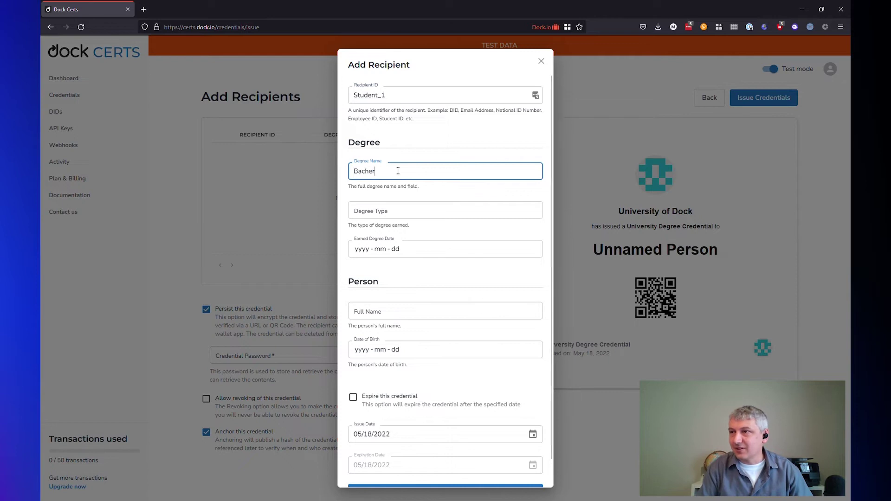
type("lors of Verif")
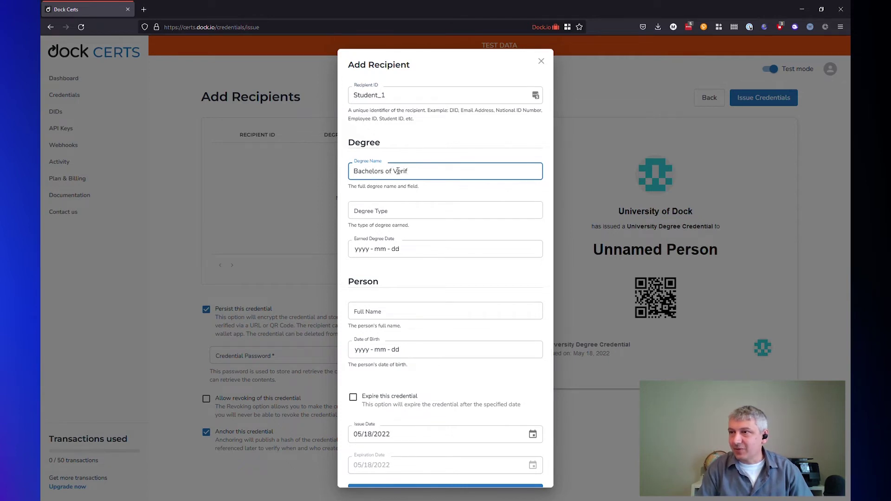
type("iable Cr")
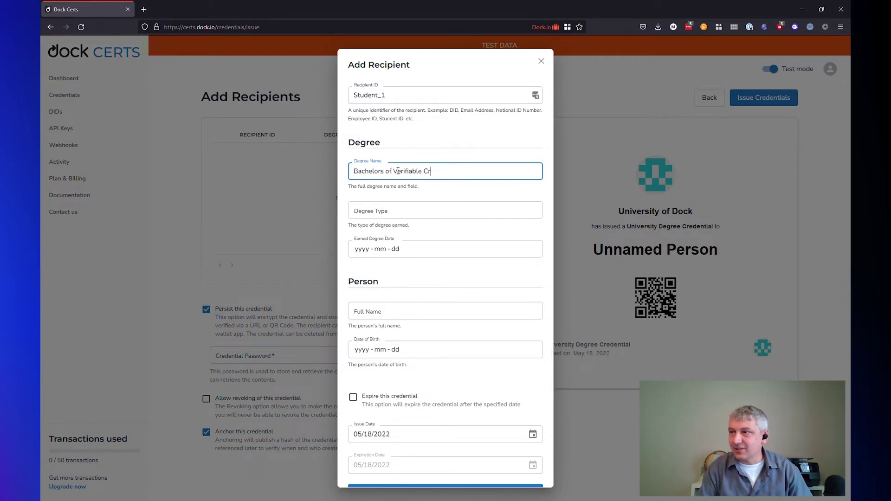
type("edentials")
Step: Set the recipient's degree type to 'Bacherlor of Science'
left_click(412, 211)
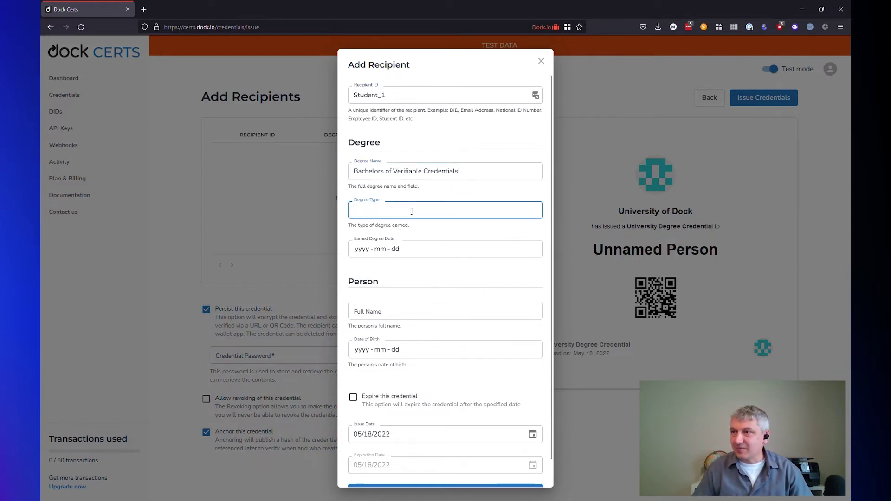
type("Bache")
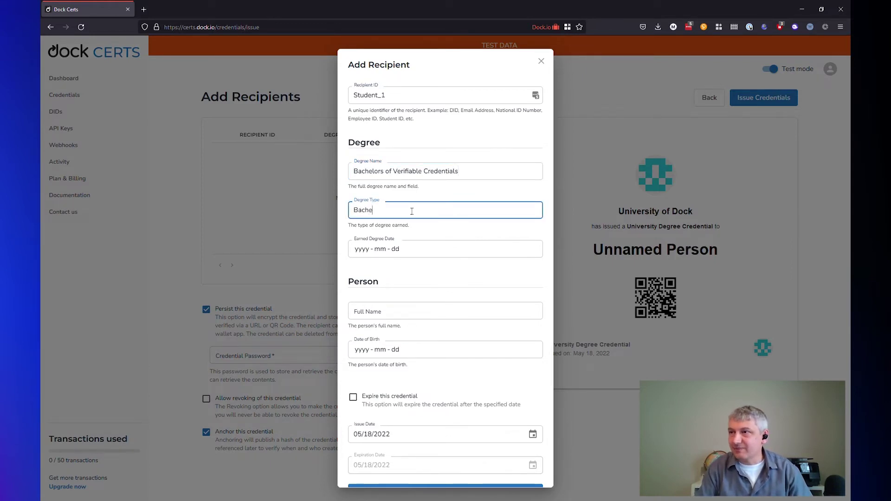
type("rlors")
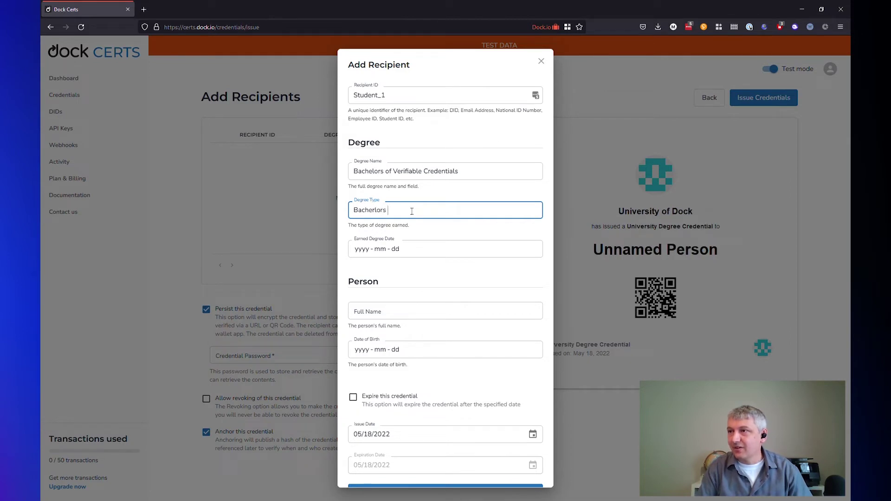
key("BackSpace")
key("BackSpace")
type("of Sce")
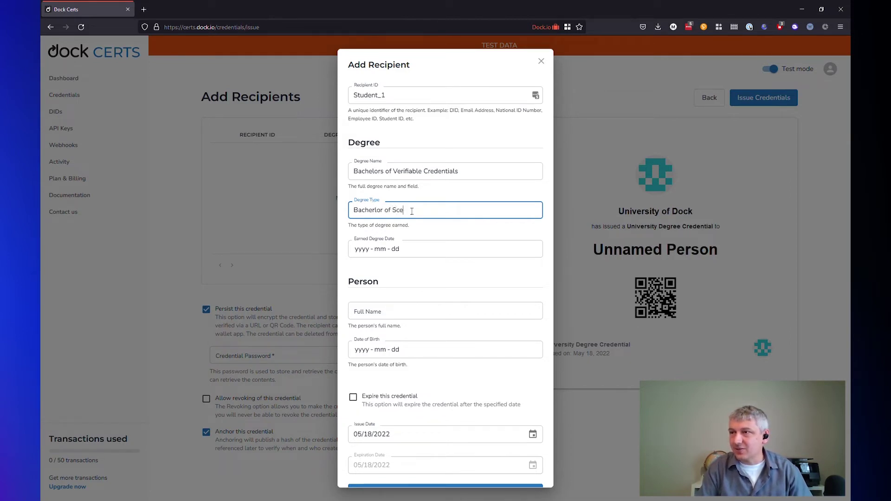
key("BackSpace")
type("ience")
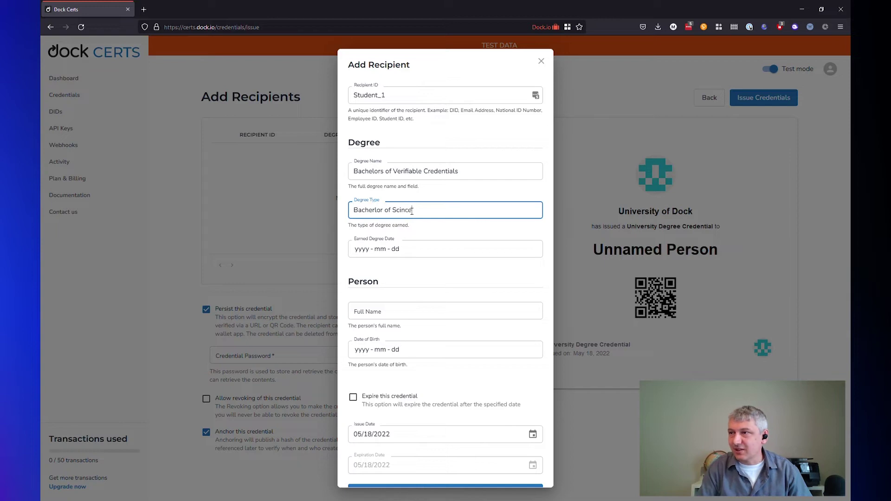
key("BackSpace")
key("BackSpace")
type("nce")
key("Tab")
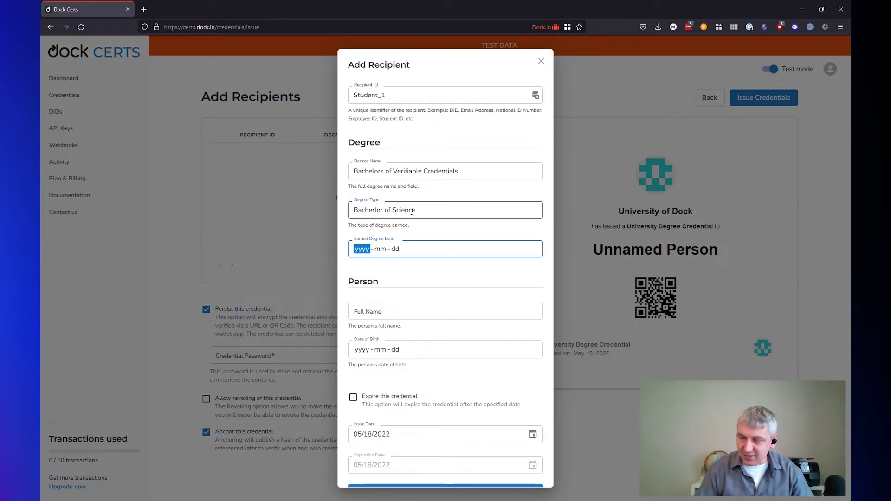
Step: Set the Earned Degree Date to 2020-05-18
type("2020 - ")
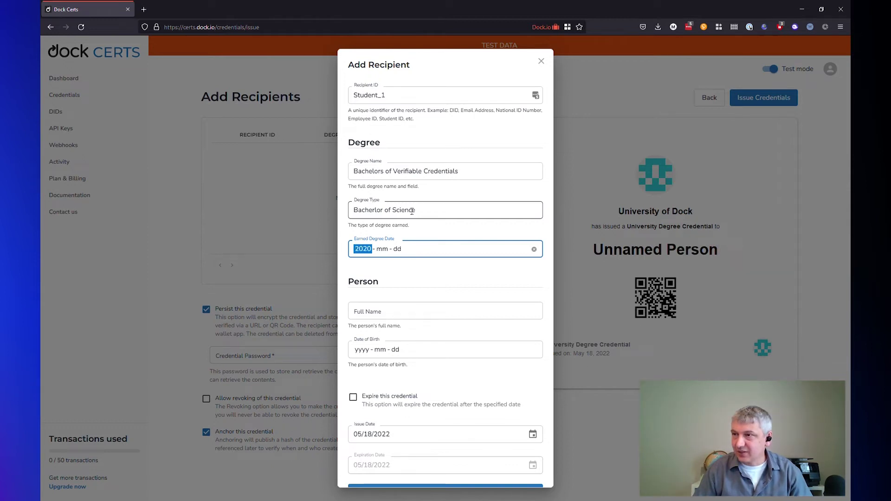
type("05")
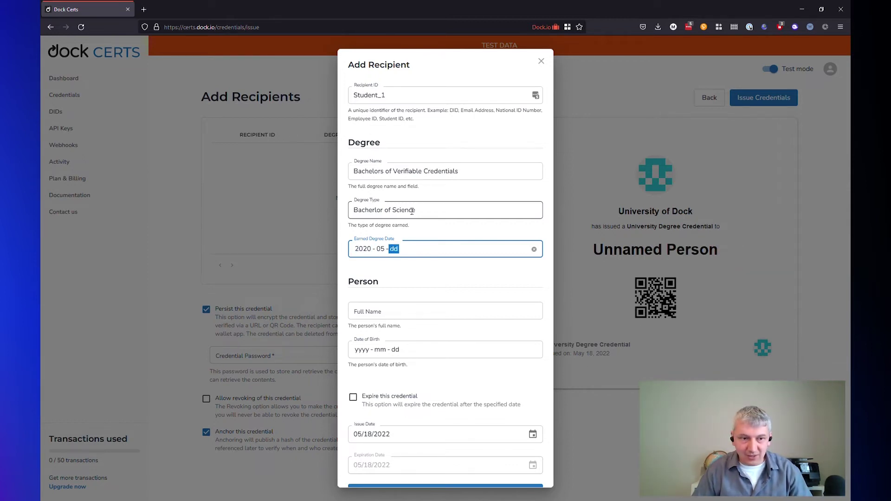
key("Tab")
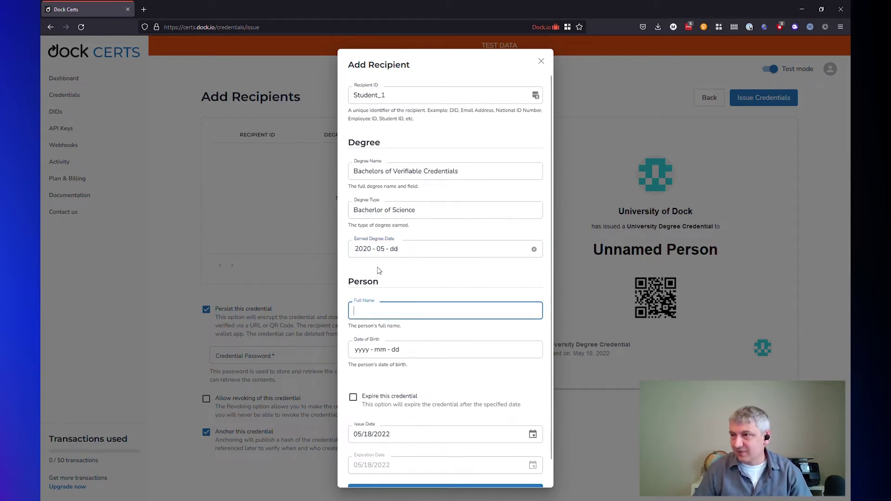
left_click(414, 249)
left_click(395, 250)
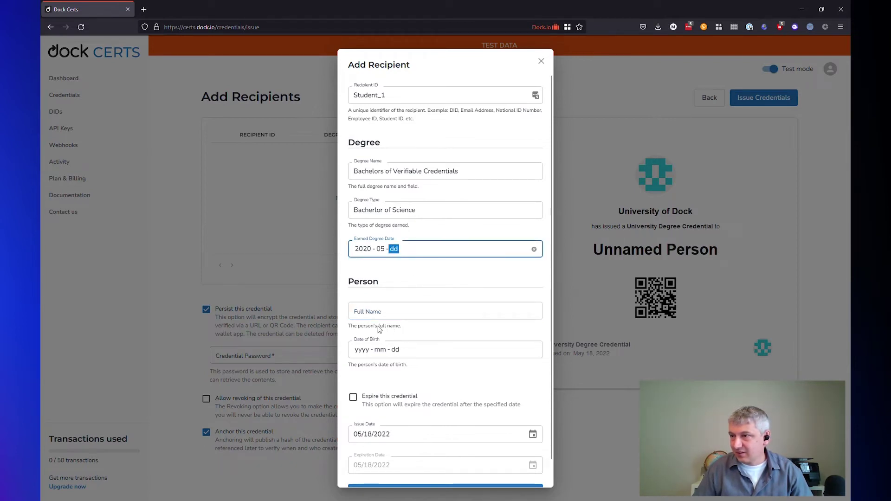
type("18")
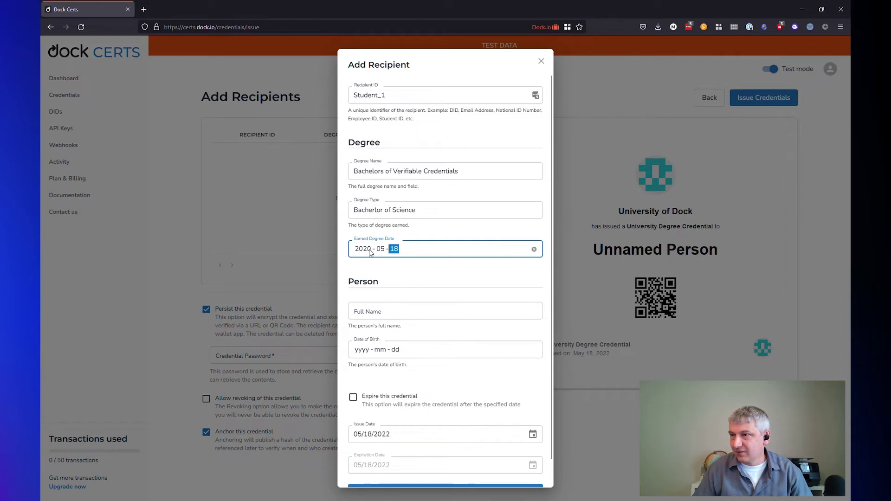
left_click(370, 250)
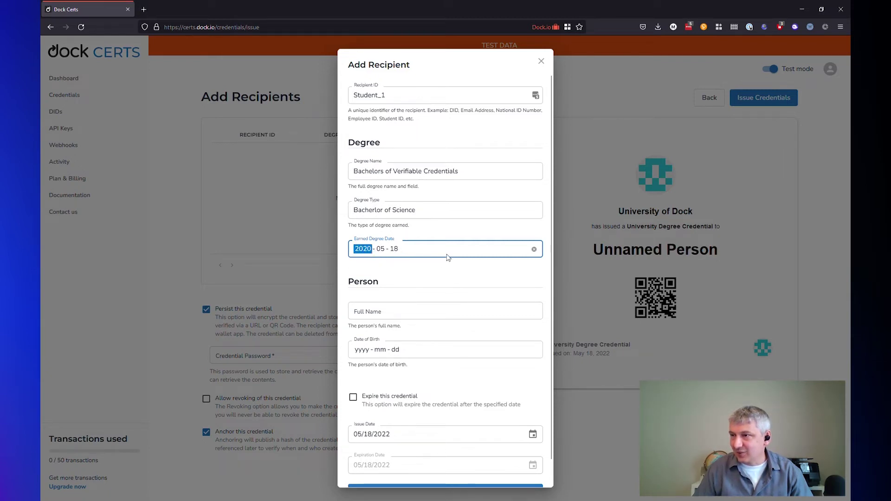
left_click(473, 268)
Step: Enter the recipient's full name in the Full Name field
left_click(393, 307)
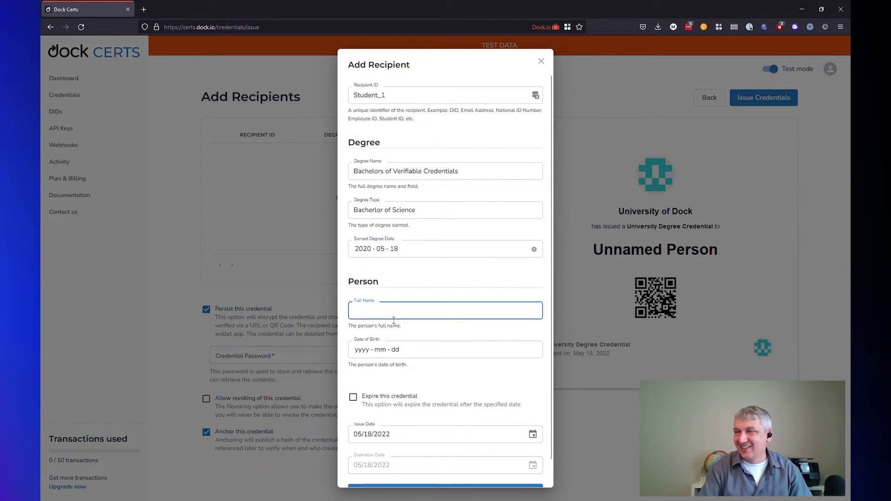
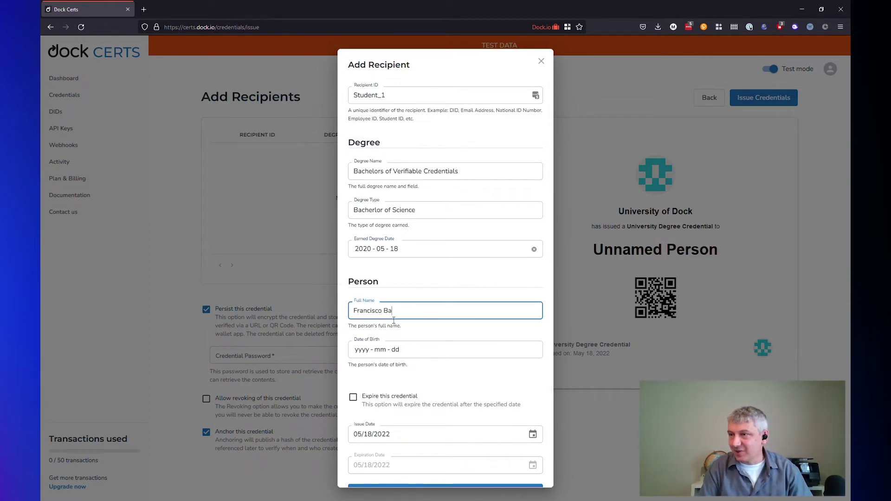
Step: Enter the recipient's date of birth
left_click(404, 351)
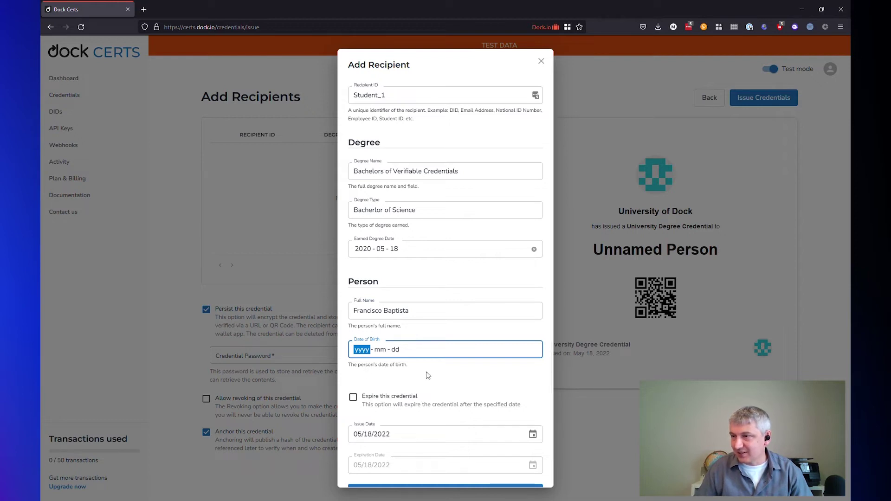
type("1989 - mm - dd")
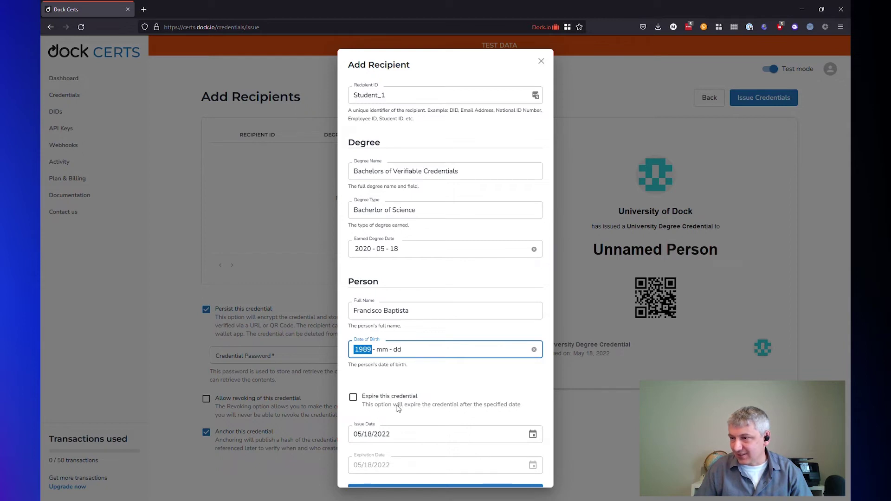
type("1993")
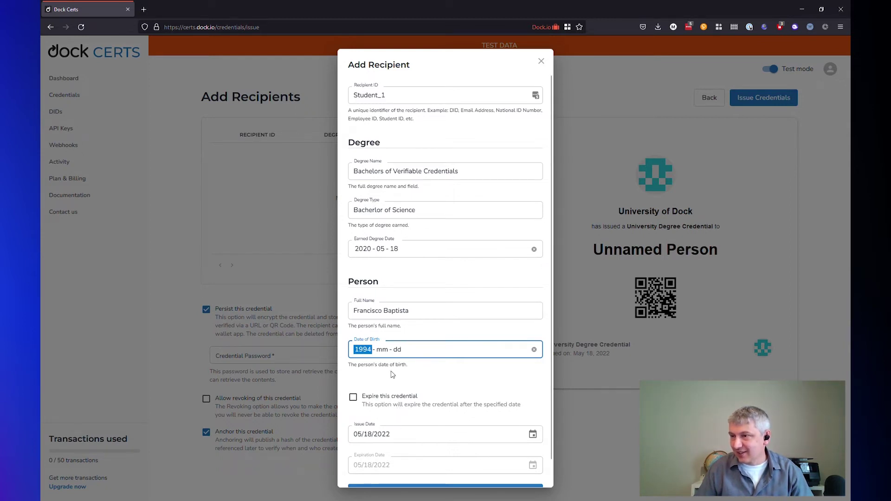
key("Tab")
type("1012")
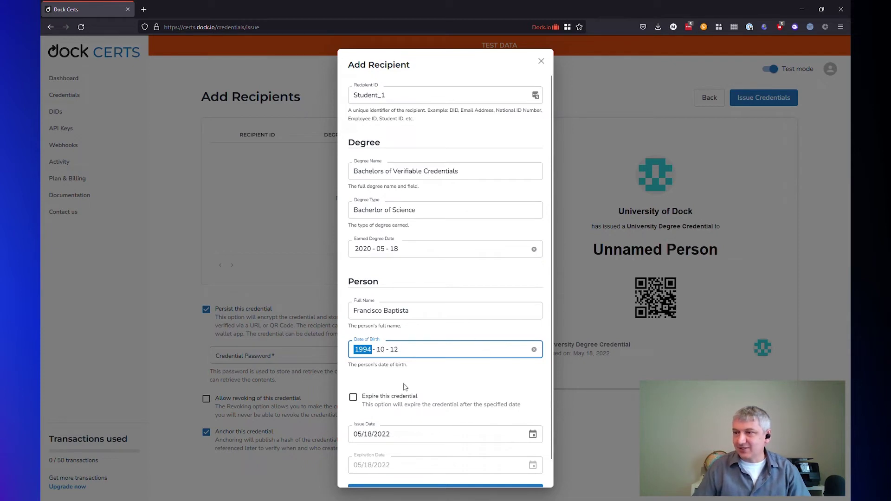
scroll(411, 381, "down", 1)
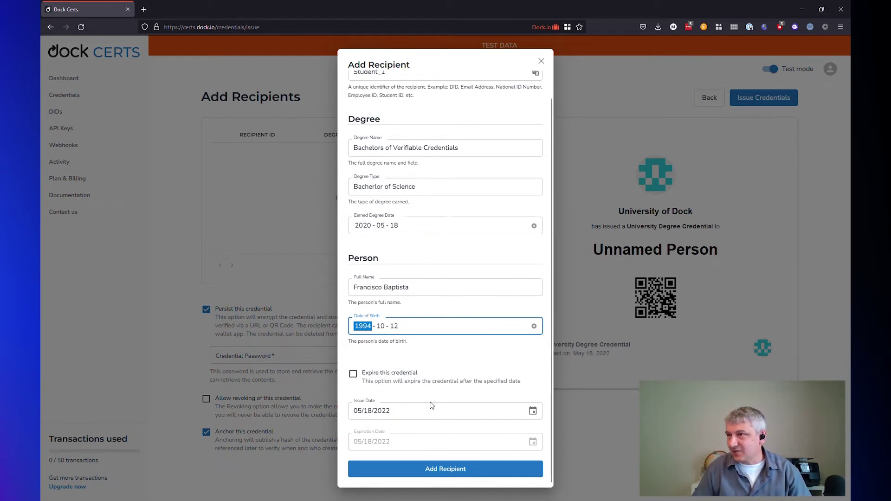
Step: Add the recipient to the list, turn off persisting the credential, and allow revoking it
left_click(442, 471)
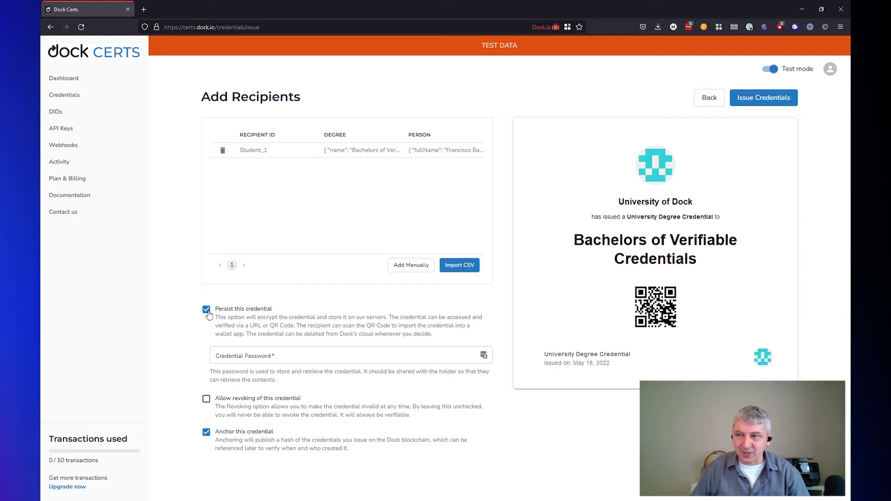
left_click(208, 314)
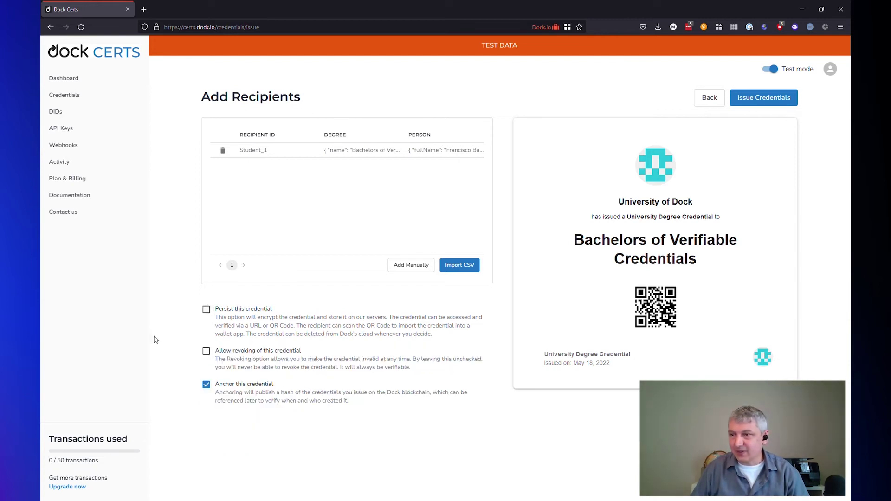
left_click(207, 353)
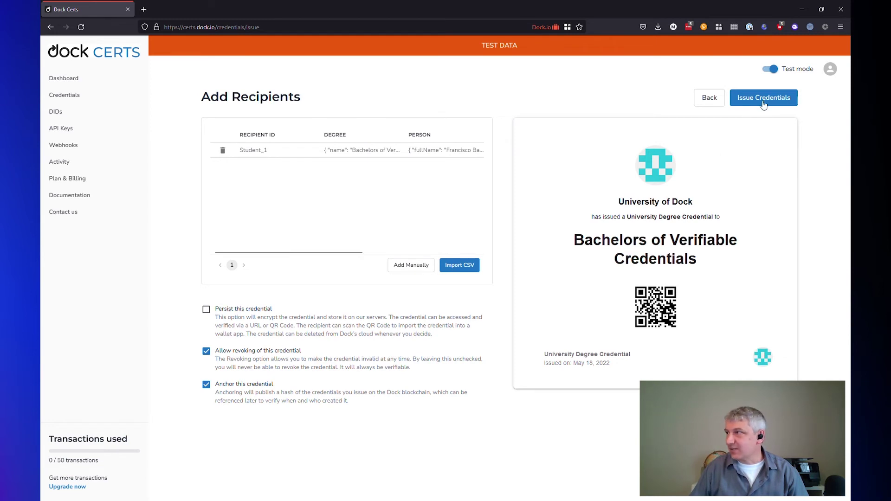
Step: Issue the University Degree credential and download the issued credentials archive
left_click(780, 99)
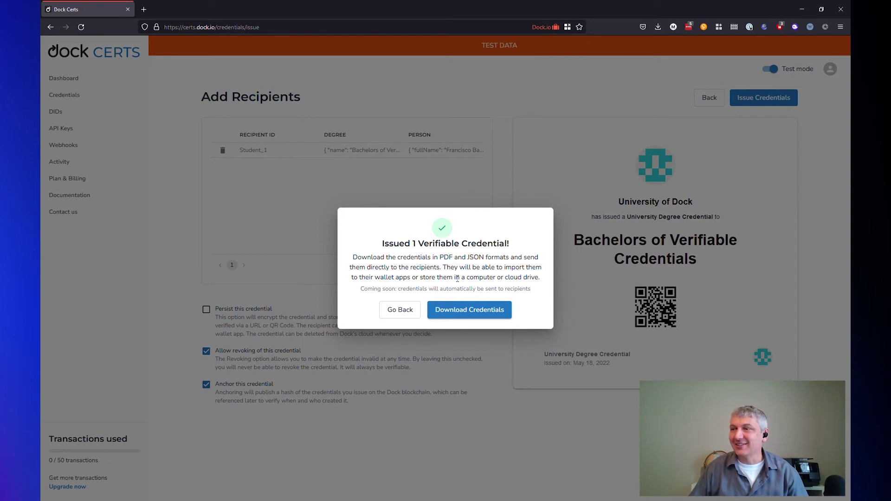
left_click(471, 313)
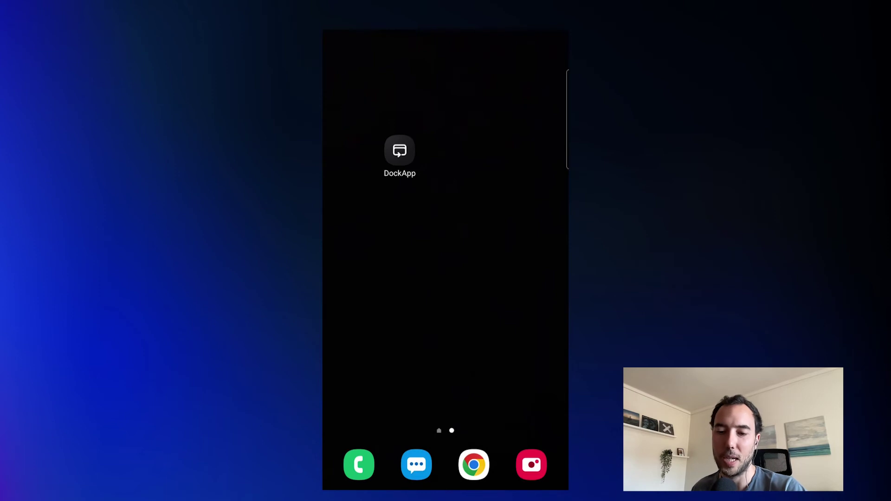
Step: Launch Dock Wallet on the phone and unlock it with the six-digit passcode
left_click(400, 150)
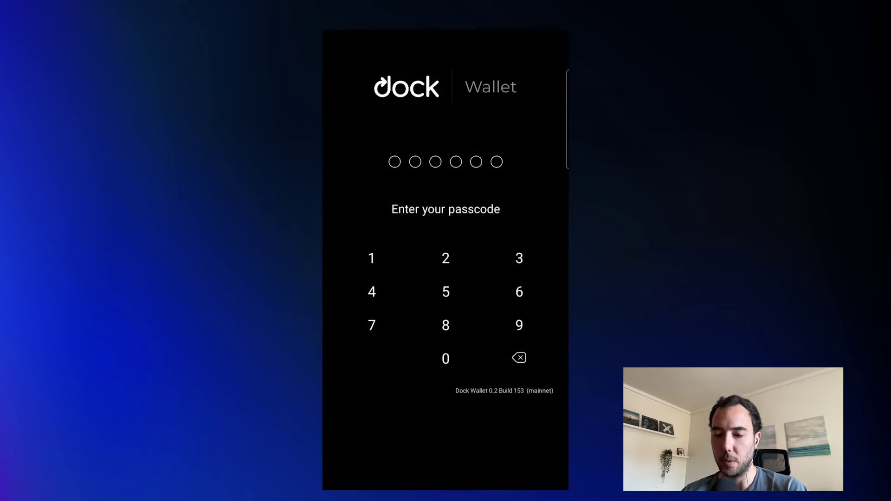
left_click(446, 358)
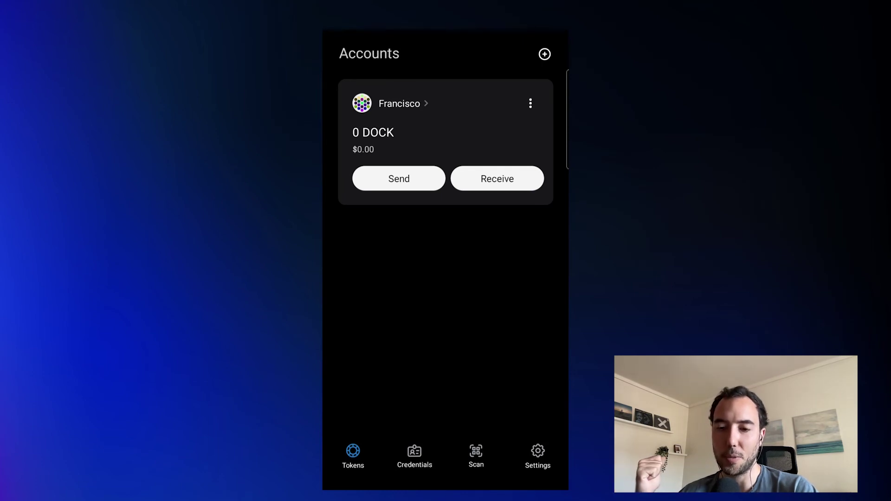
Step: Go to the wallet's Credentials list and start scanning the credential's QR code
left_click(415, 455)
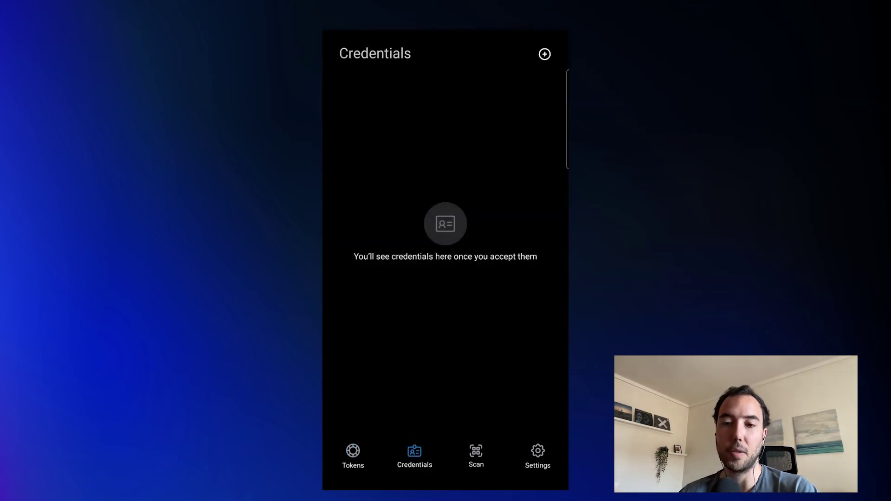
left_click(476, 455)
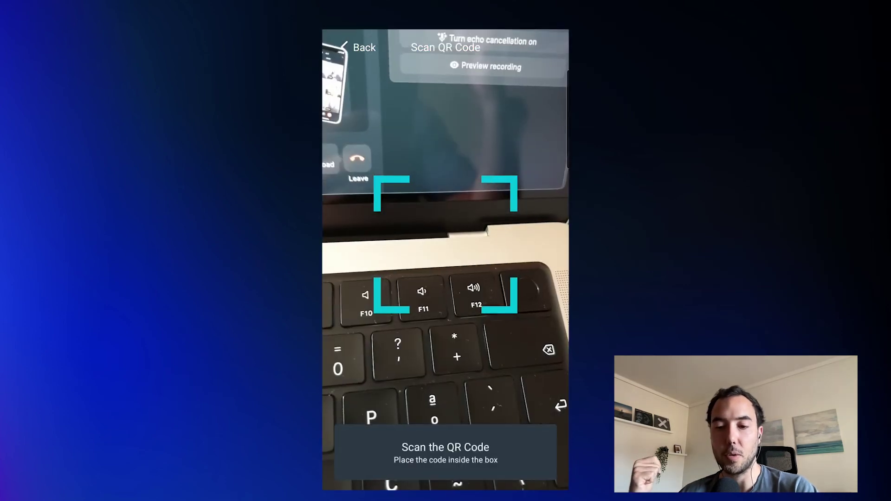